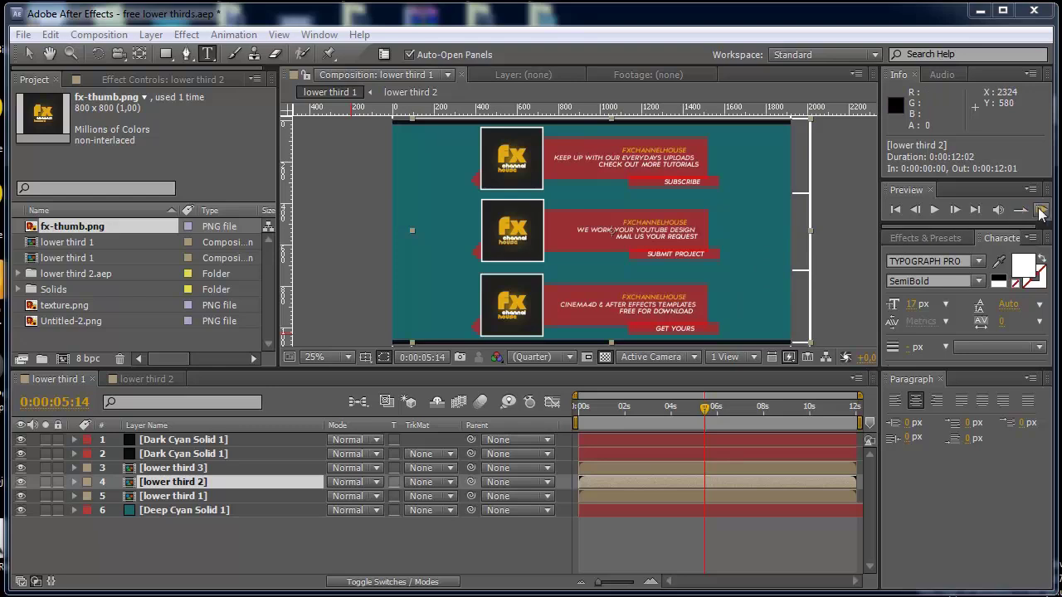
Play a preview of the whole lower-third animation, then stop it.
click(985, 222)
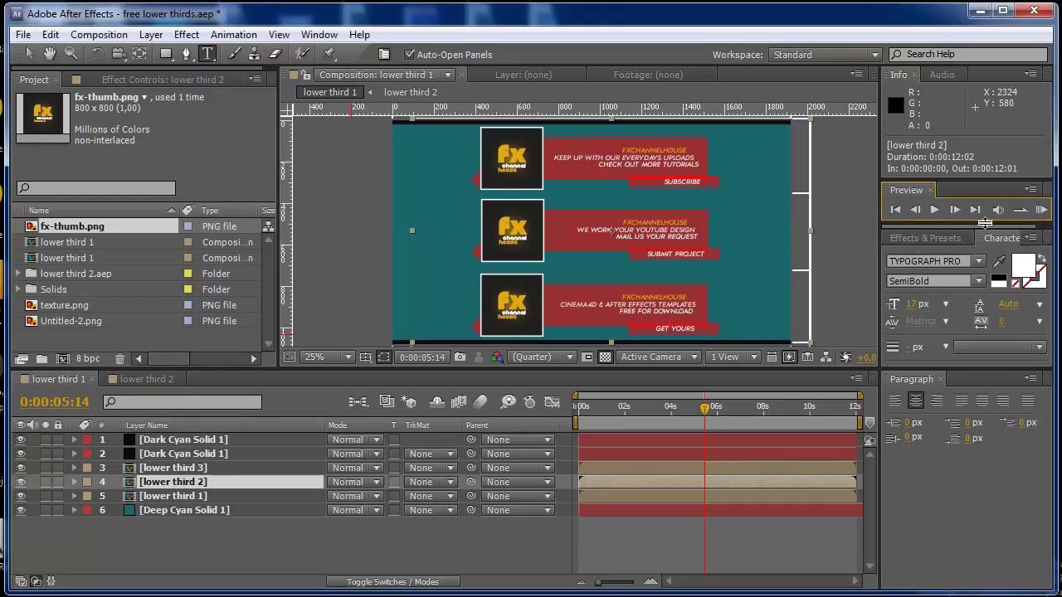
click(1041, 209)
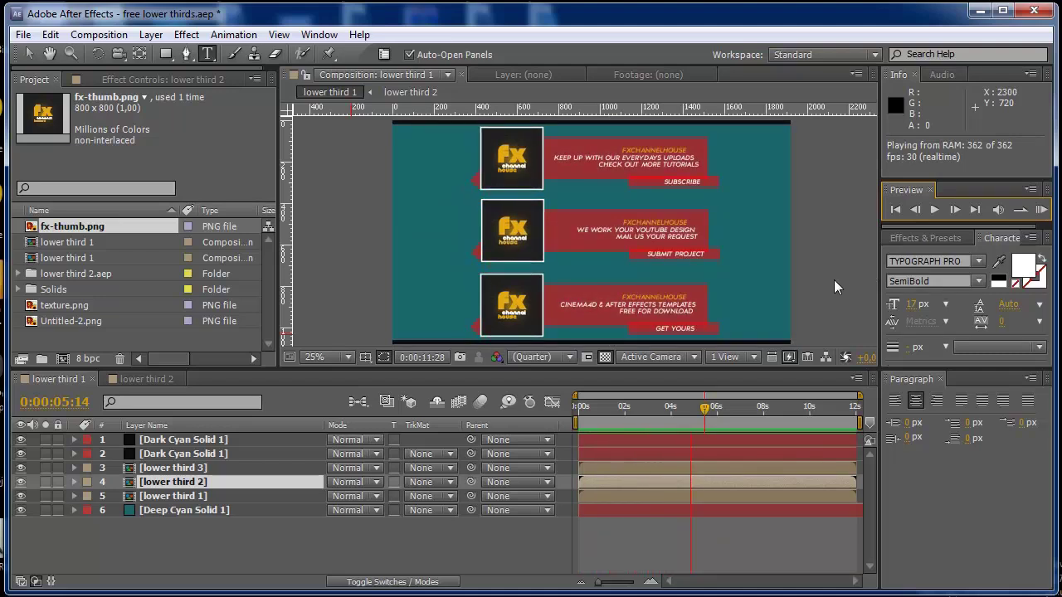
key(space)
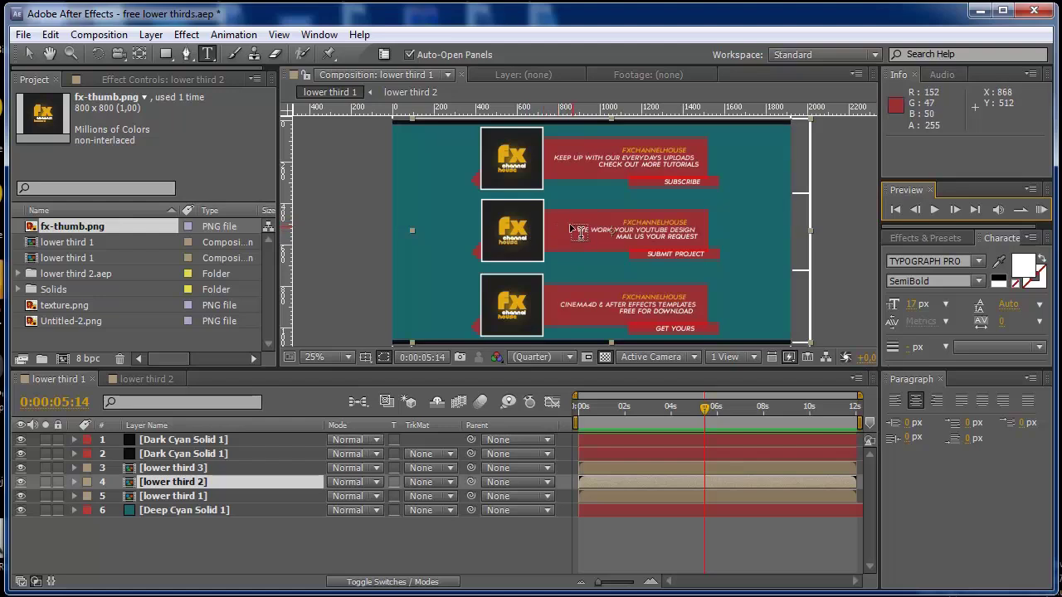
Hide lower third 3 and lower third 1, then open the lower third 2 precomp.
click(21, 468)
click(22, 496)
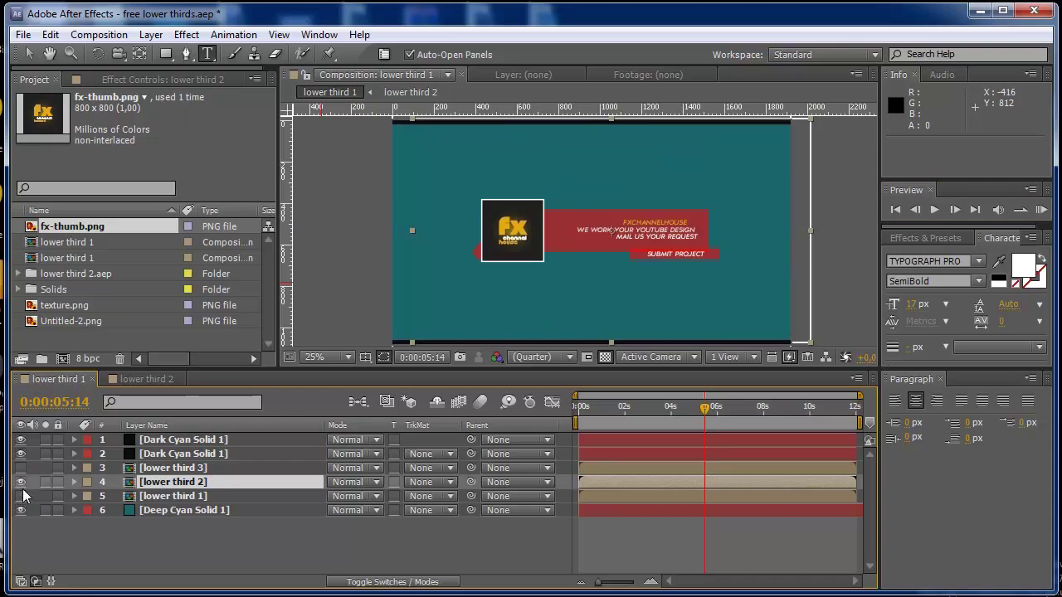
click(156, 485)
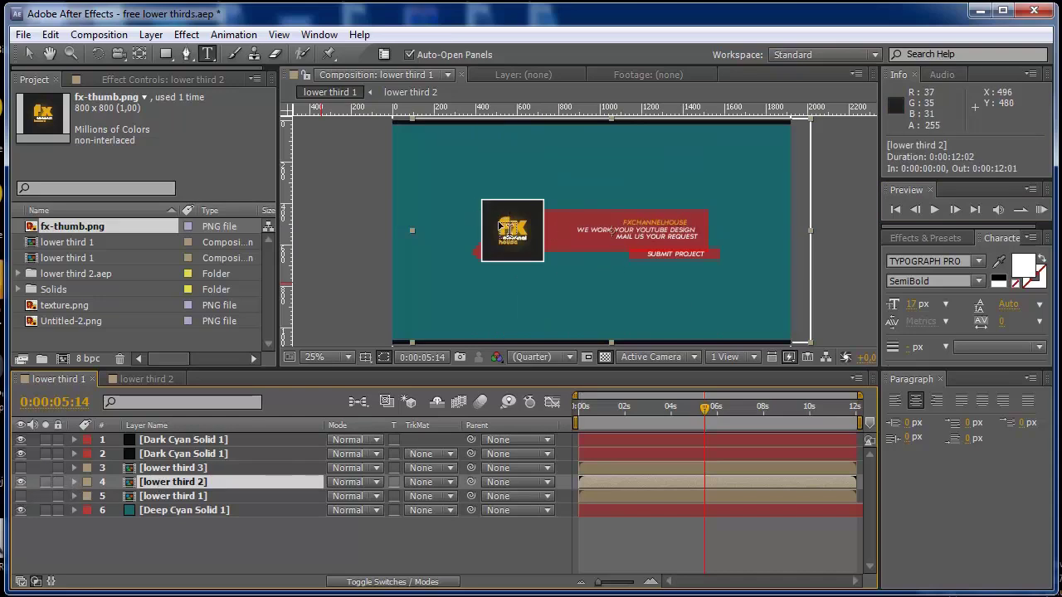
double_click(154, 485)
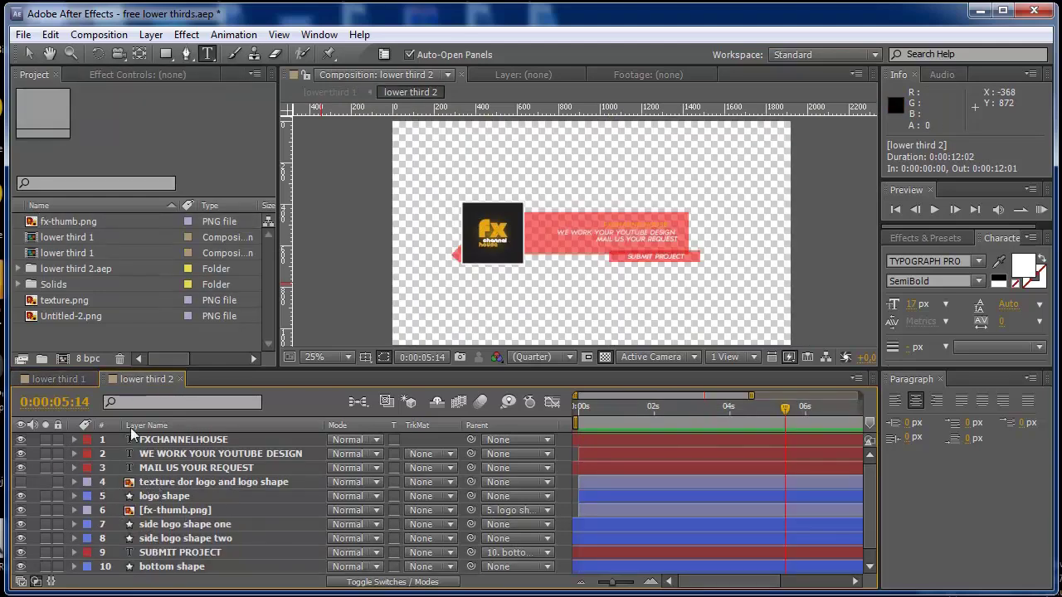
Add fx-thumb.png from the Project panel as a layer below logo shape.
click(157, 510)
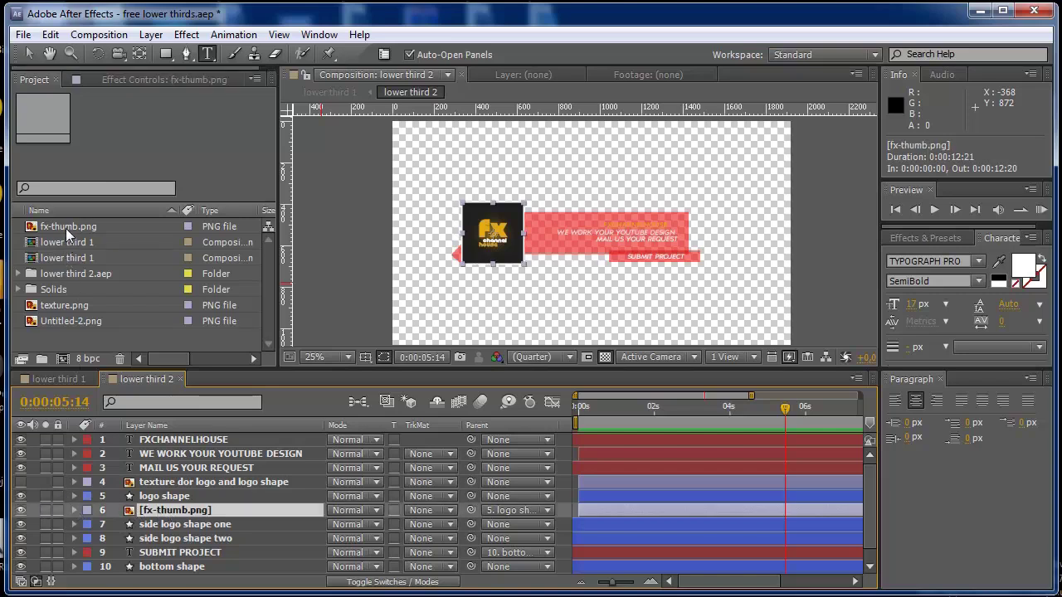
click(93, 227)
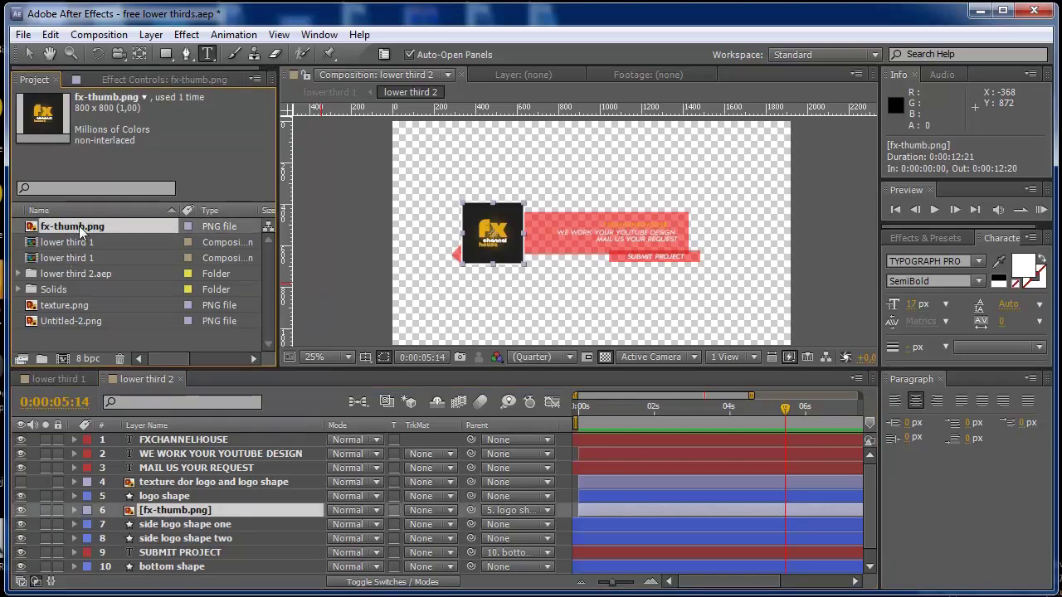
drag(81, 232, 173, 510)
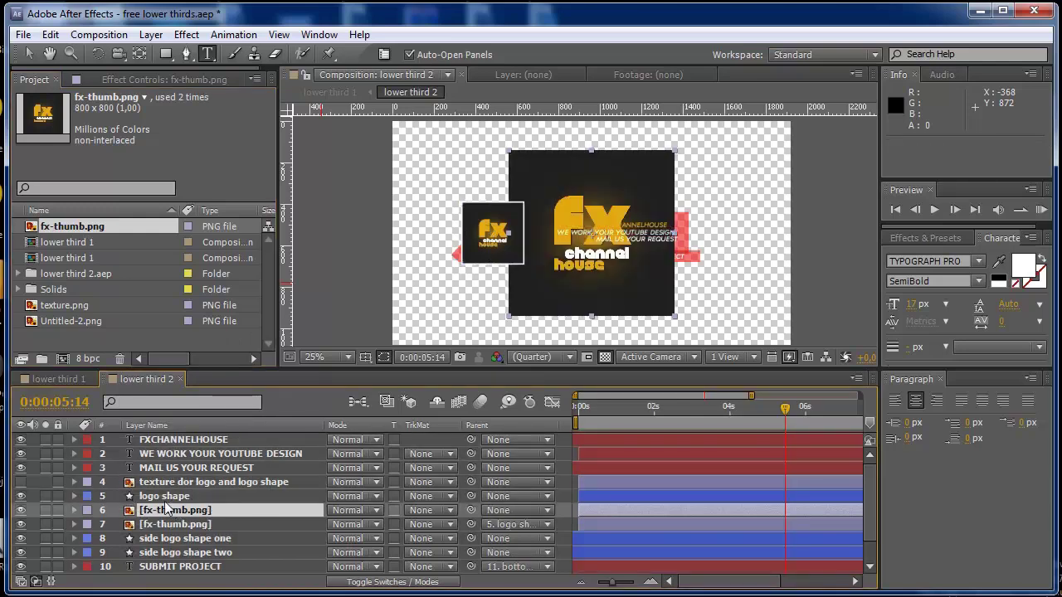
Scale the new fx-thumb.png layer to 38% in its Transform properties.
click(74, 510)
click(90, 525)
scroll(101, 530, down, 1)
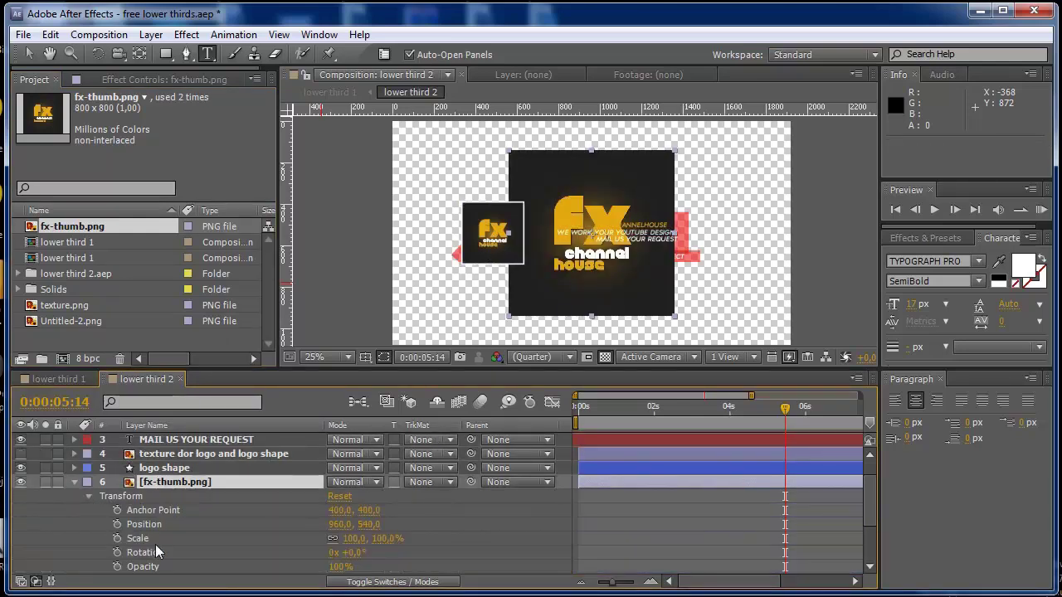
click(352, 539)
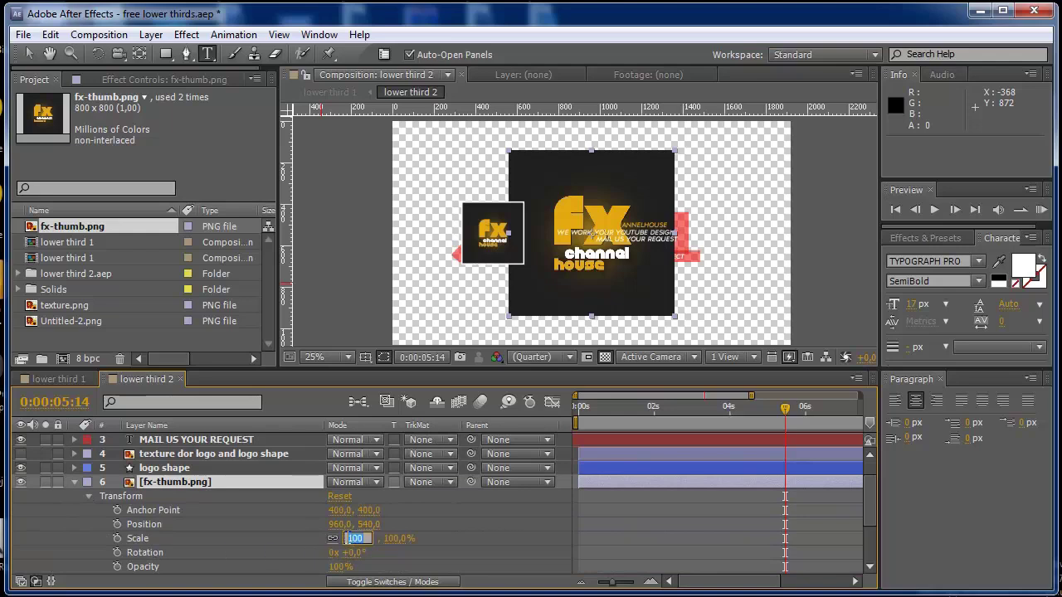
key(Return)
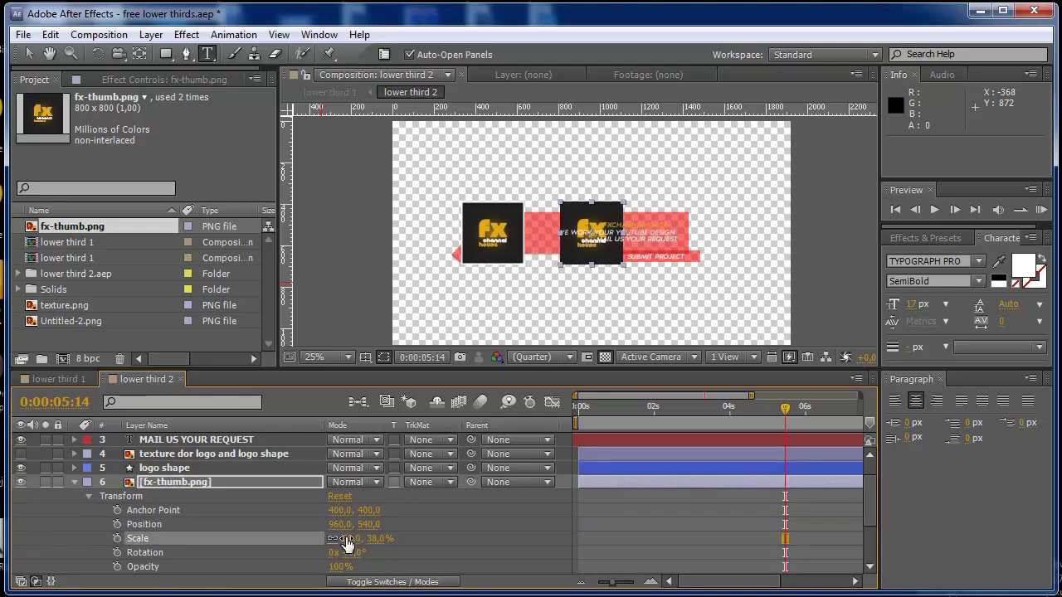
Nudge the new logo left onto the logo square and hide the original logo layer.
key(Left)
key(Left)
key(Left)
key(Left)
key(Left)
key(Left)
key(Left)
key(Left)
key(Left)
key(Left)
key(Left)
key(Left)
key(Left)
key(Left)
key(Left)
key(Left)
key(Left)
key(Left)
key(Left)
key(Left)
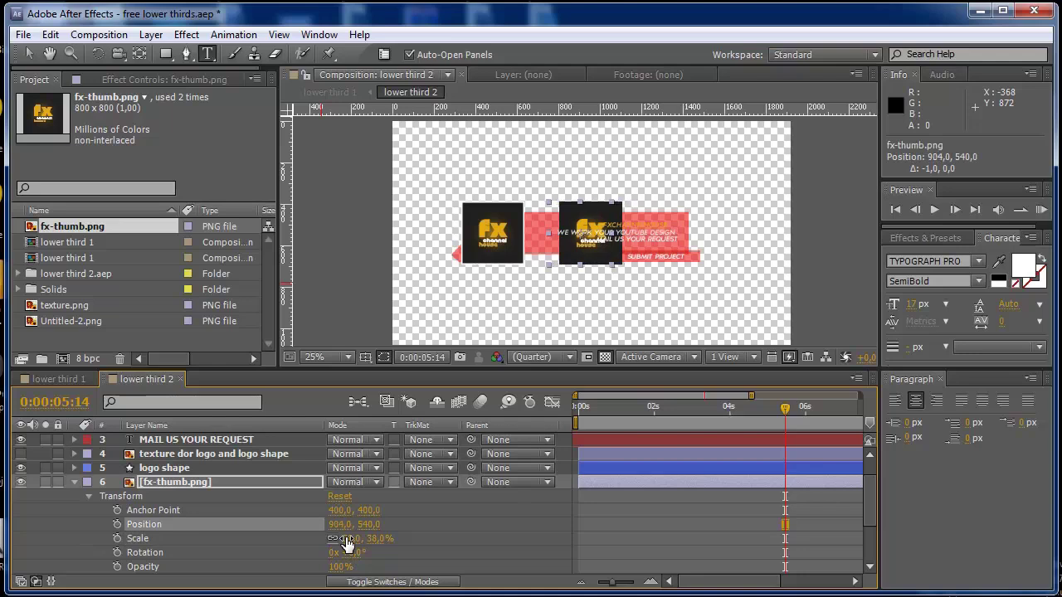
key(Left)
key(Left)
key(Left)
key(Left)
key(Left)
key(Left)
key(Left)
key(Left)
key(Left)
key(Left)
key(Left)
key(Left)
key(Left)
key(Left)
key(Left)
key(Left)
key(Left)
key(Left)
key(Left)
key(Left)
key(Left)
key(Left)
key(Left)
key(Left)
key(Left)
key(Left)
key(Left)
key(Left)
key(Left)
key(Left)
key(Left)
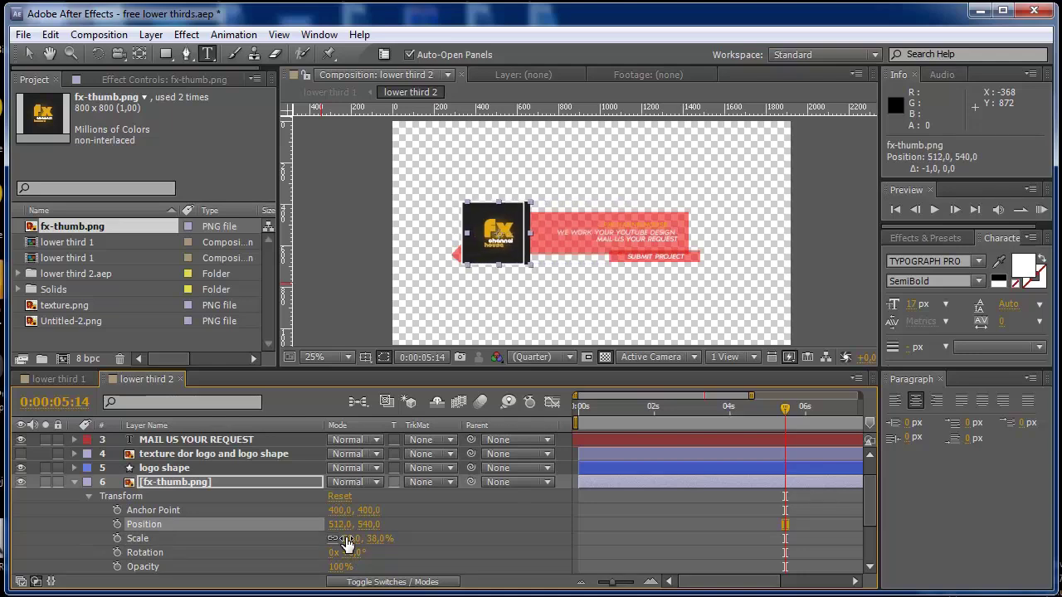
key(Left)
key(Left)
key(Left)
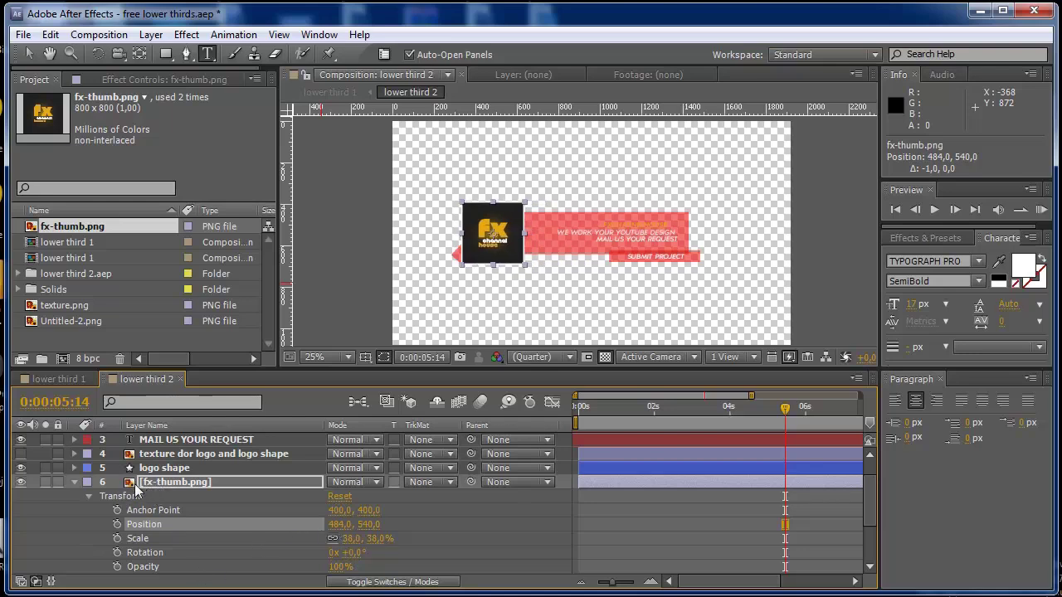
scroll(139, 492, down, 1)
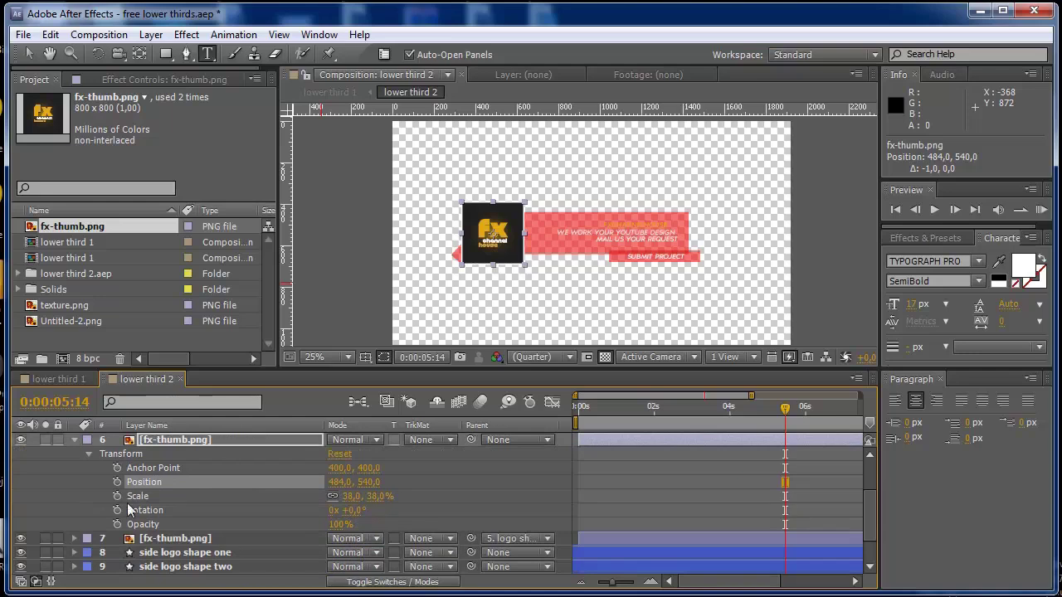
click(20, 539)
Preview the new logo, then parent the fx-thumb.png layer to the logo shape layer.
click(1040, 209)
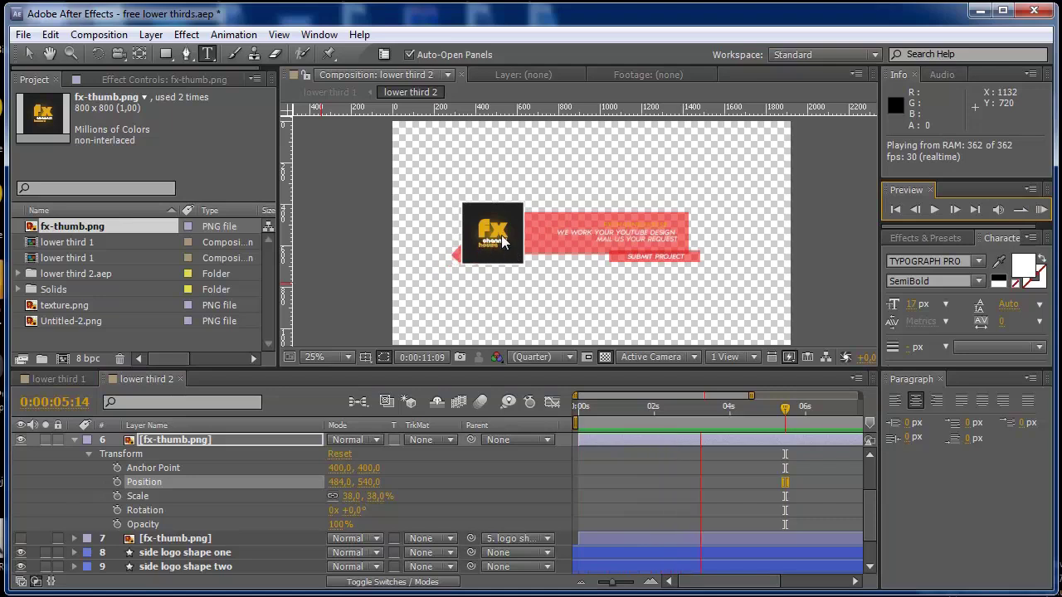
click(856, 257)
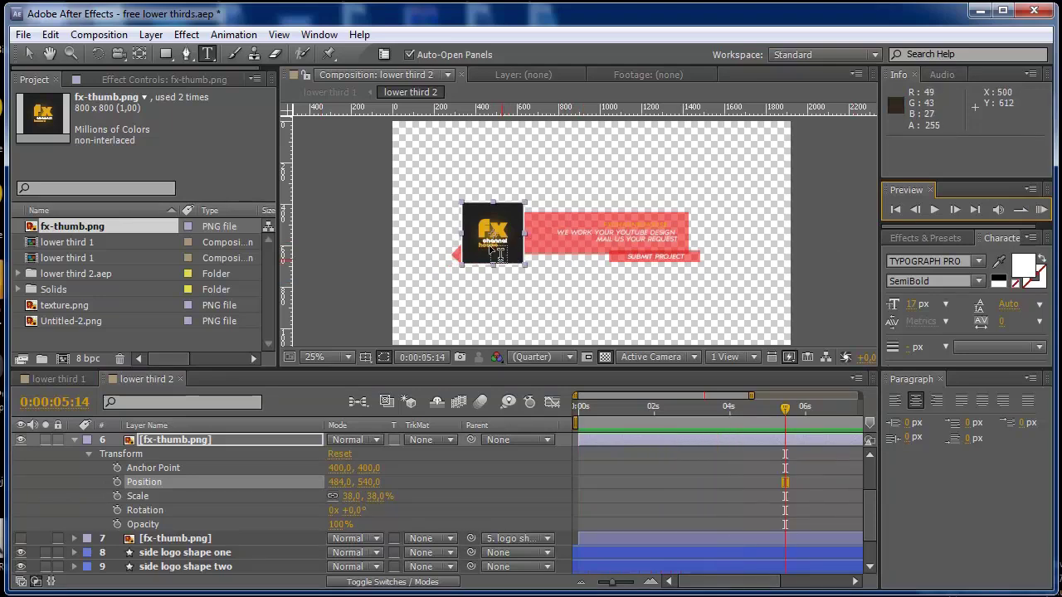
click(208, 437)
scroll(273, 475, up, 1)
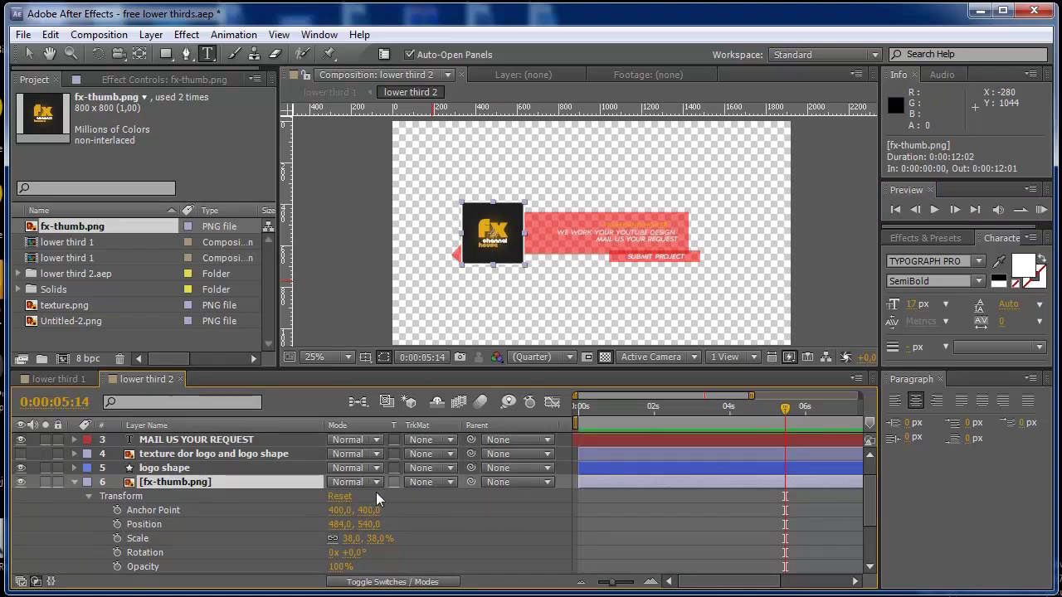
drag(470, 482, 210, 469)
Preview again to check the logo now follows the logo shape animation.
click(1042, 210)
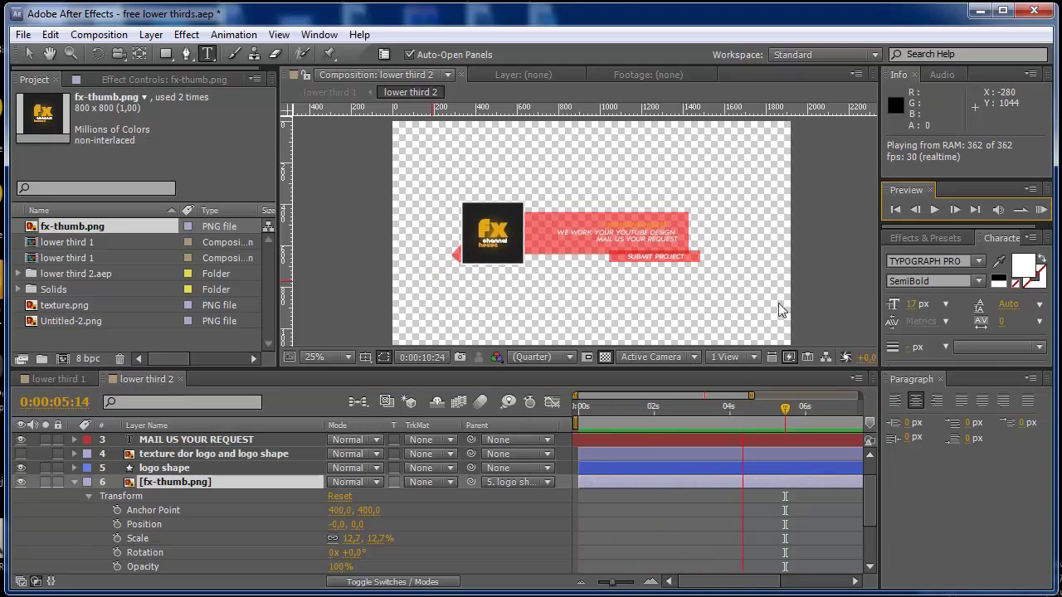
key(space)
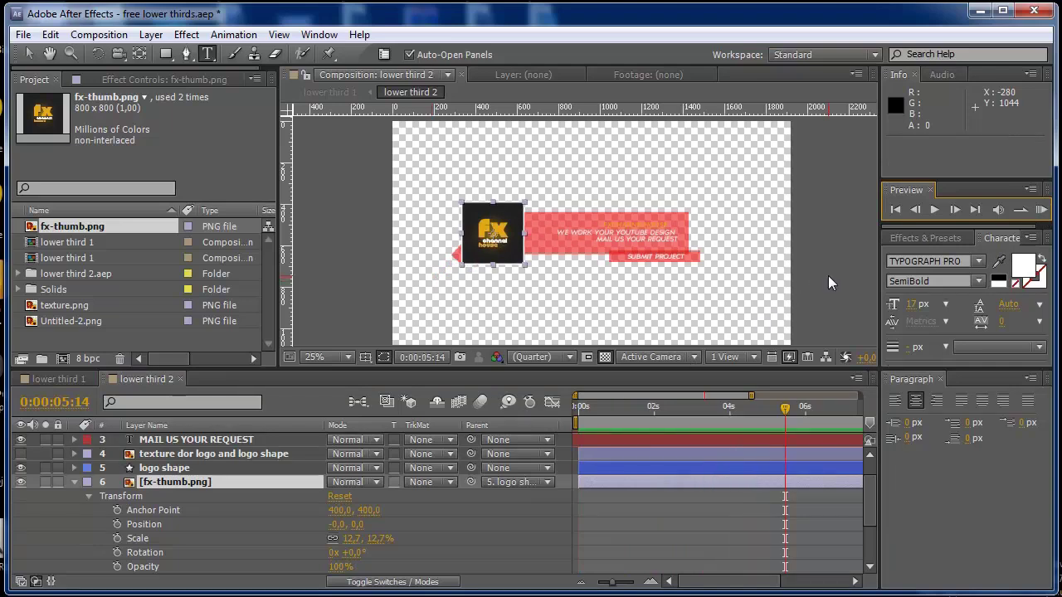
scroll(179, 473, up, 2)
Select the logo shape and WE WORK YOUR YOUTUBE DESIGN text layers, then pick the Horizontal Type tool.
click(176, 483)
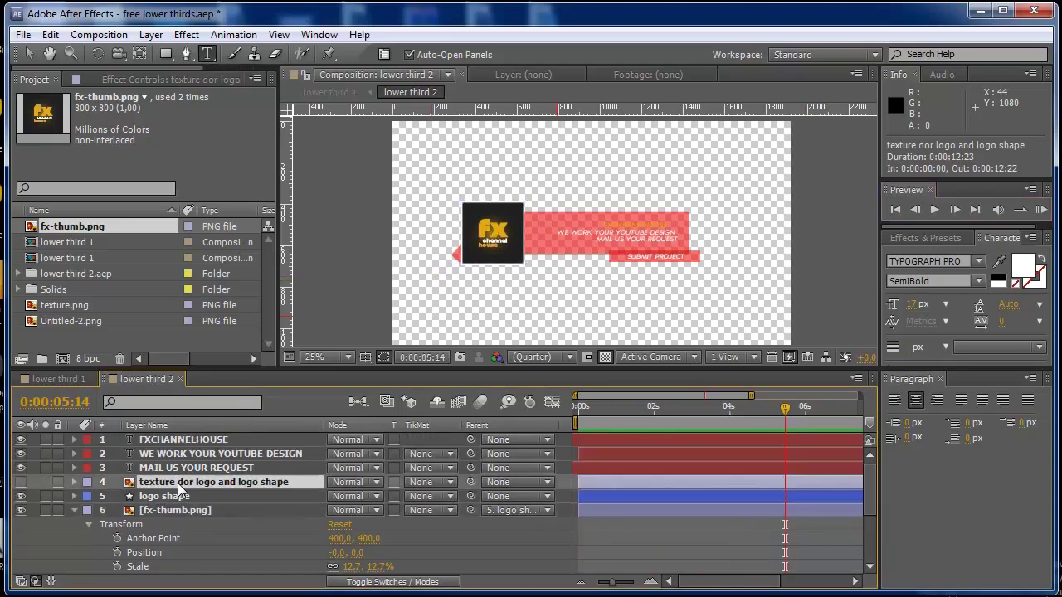
click(181, 459)
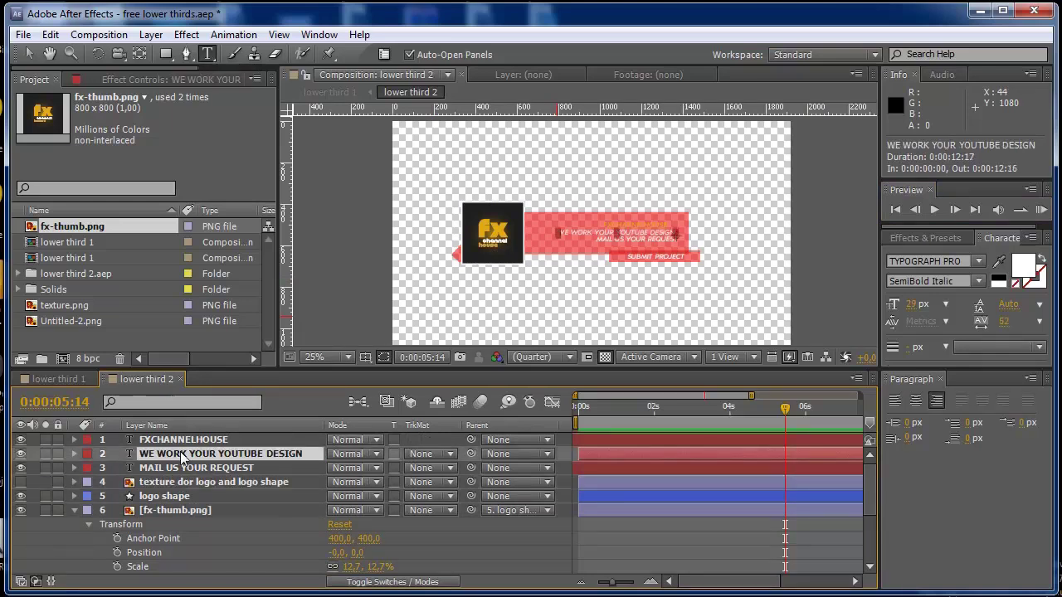
drag(210, 55, 246, 59)
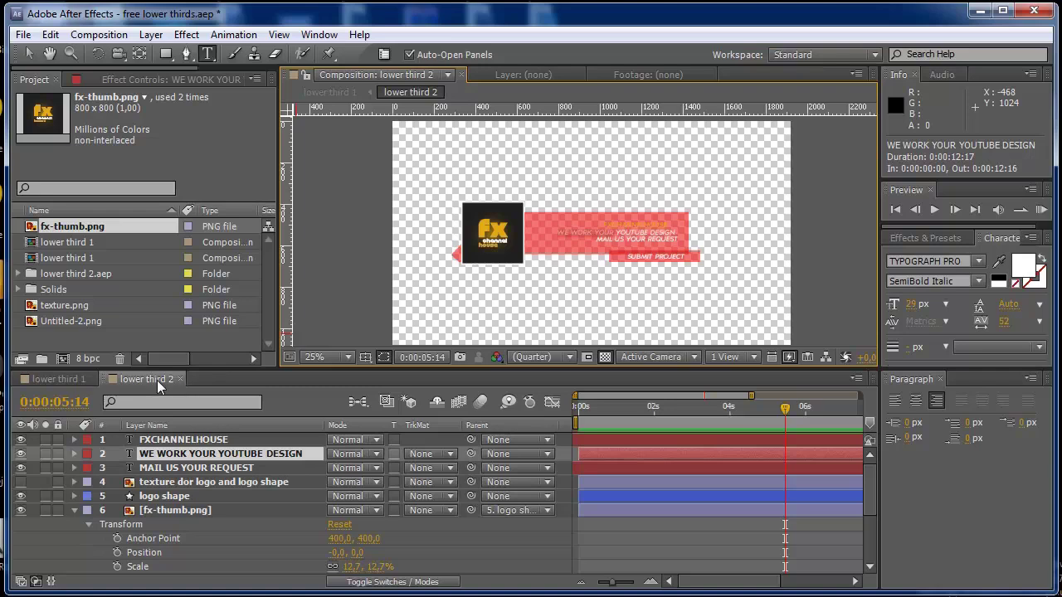
Collapse the logo layer's properties and preview lower third 2, then stop it.
click(74, 510)
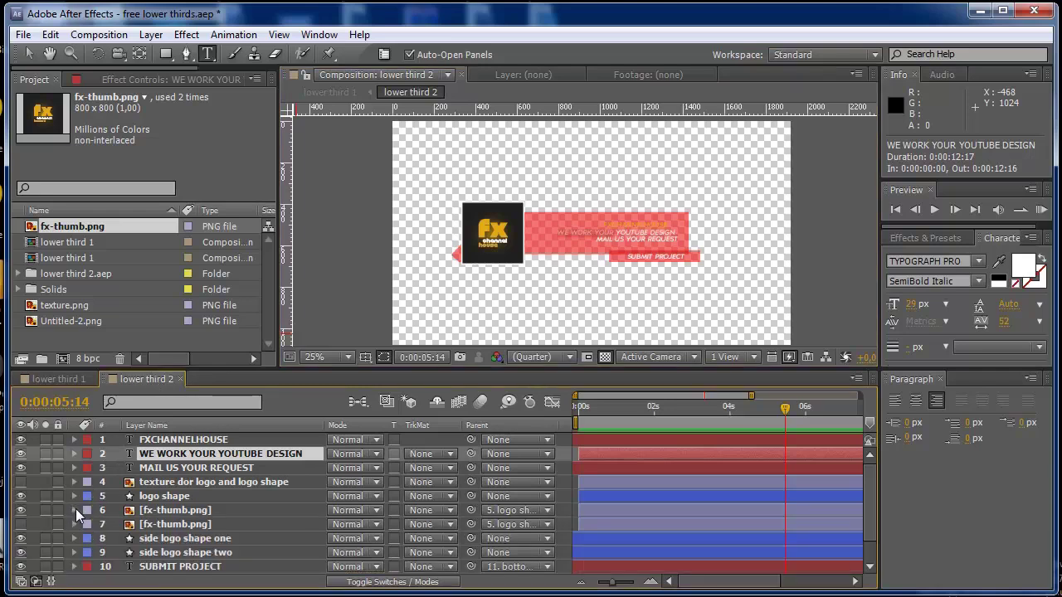
click(1040, 210)
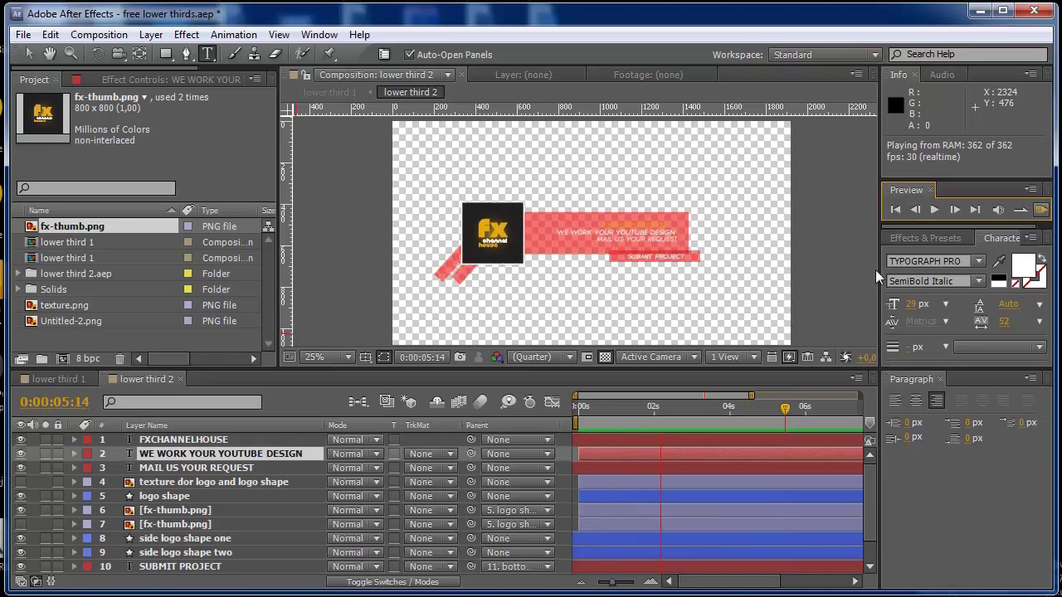
key(space)
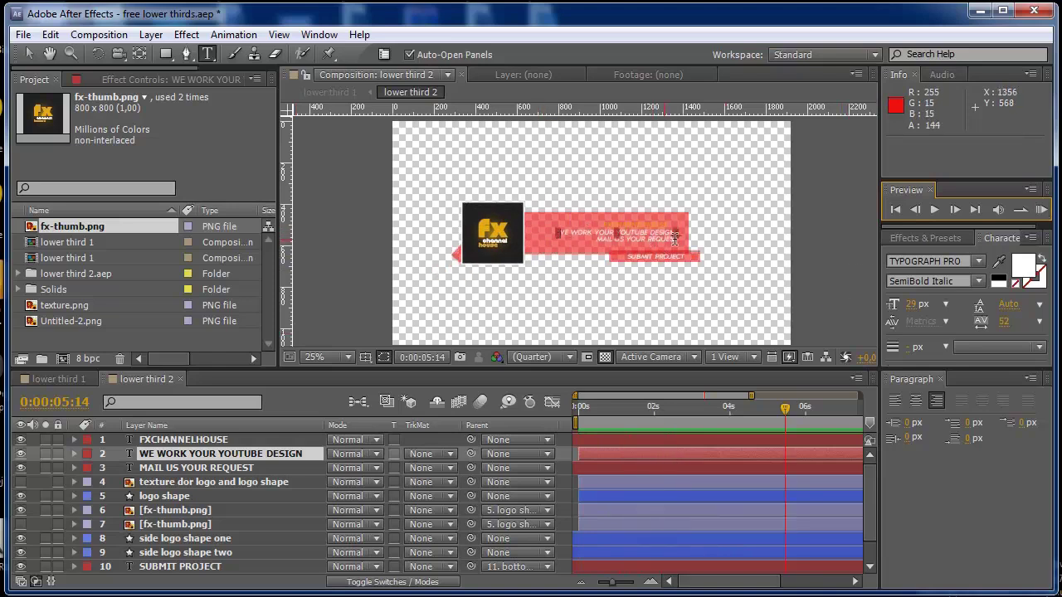
Select the side logo shape one layer and expand its Transform and Contents groups.
click(163, 497)
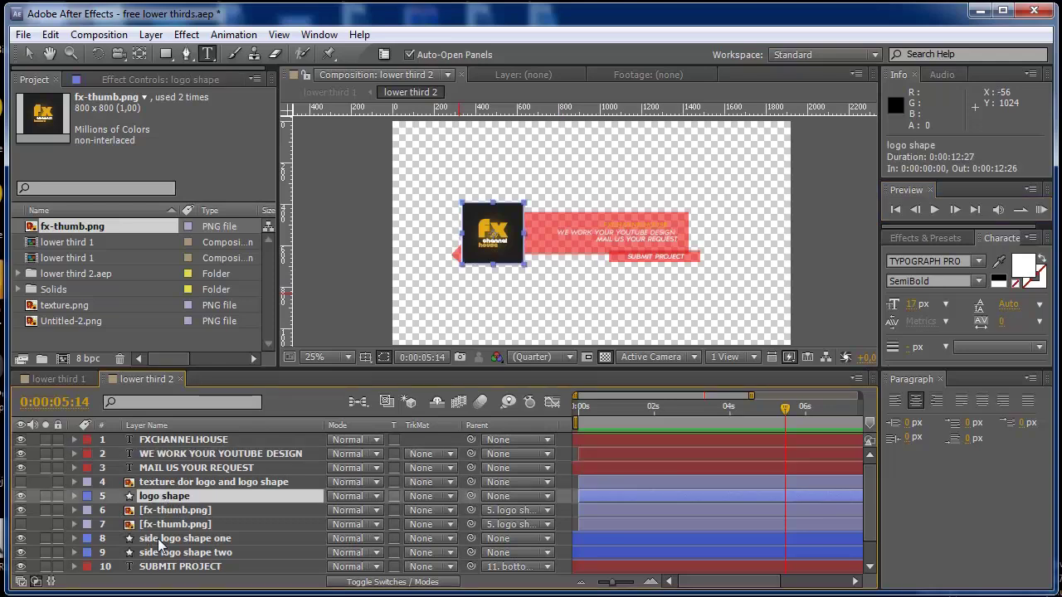
click(158, 539)
click(74, 538)
scroll(199, 554, down, 1)
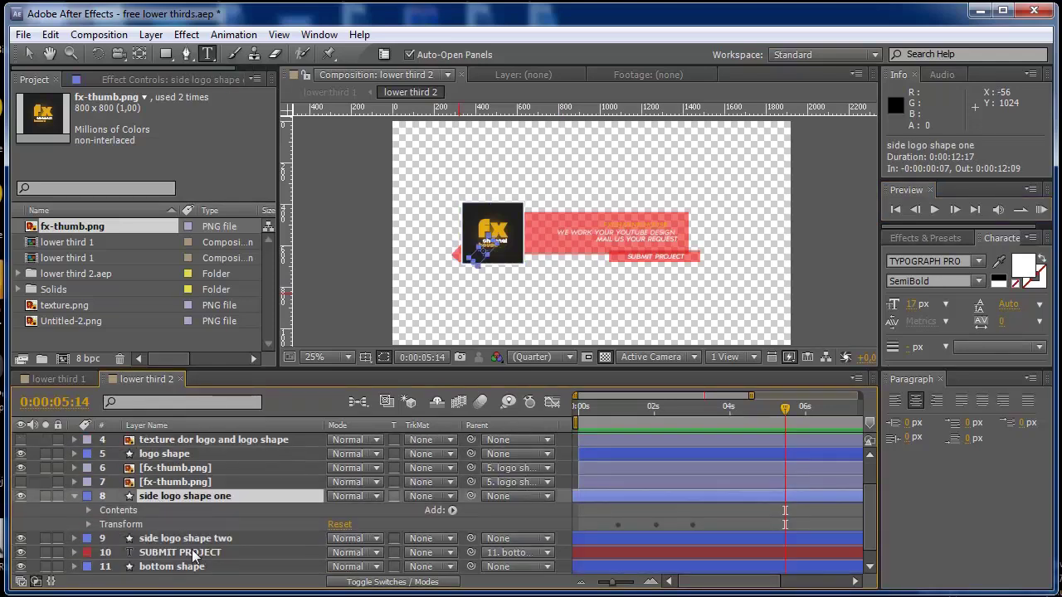
click(117, 529)
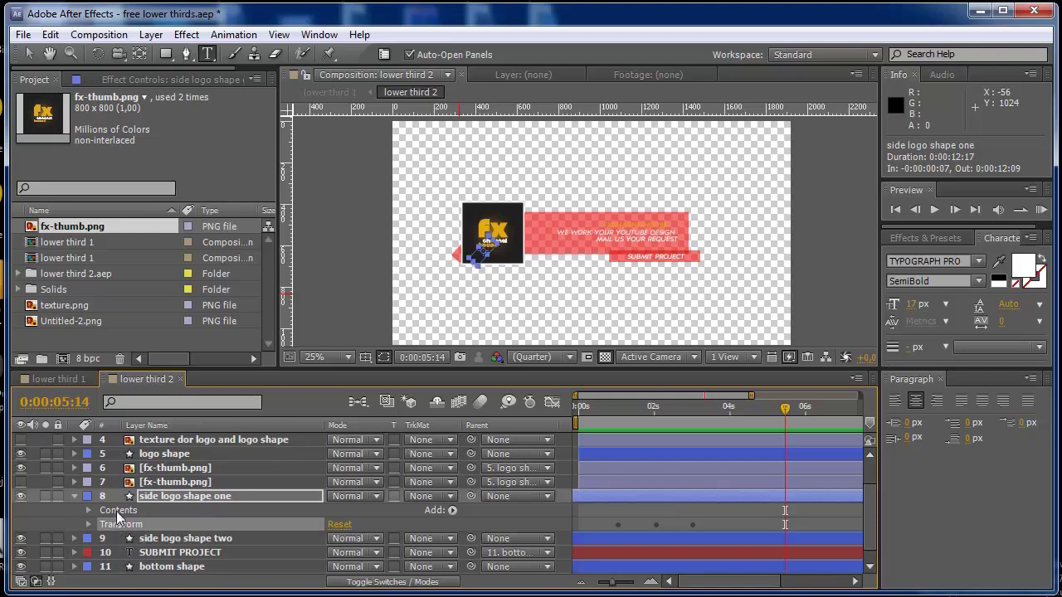
click(117, 512)
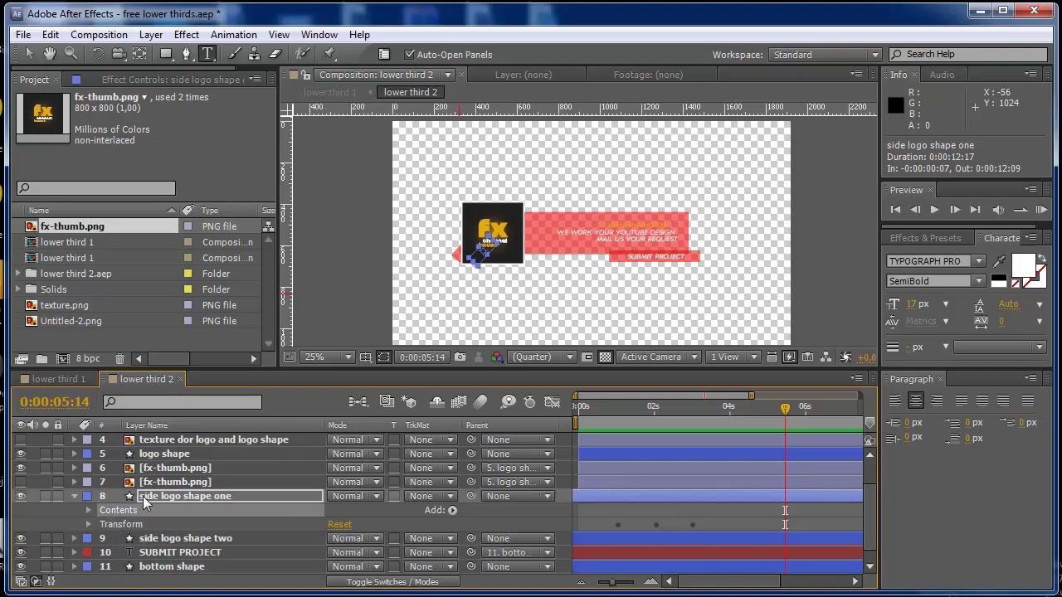
Add a Color Overlay layer style to side logo shape one and reveal its settings.
right_click(143, 498)
mouse_move(214, 247)
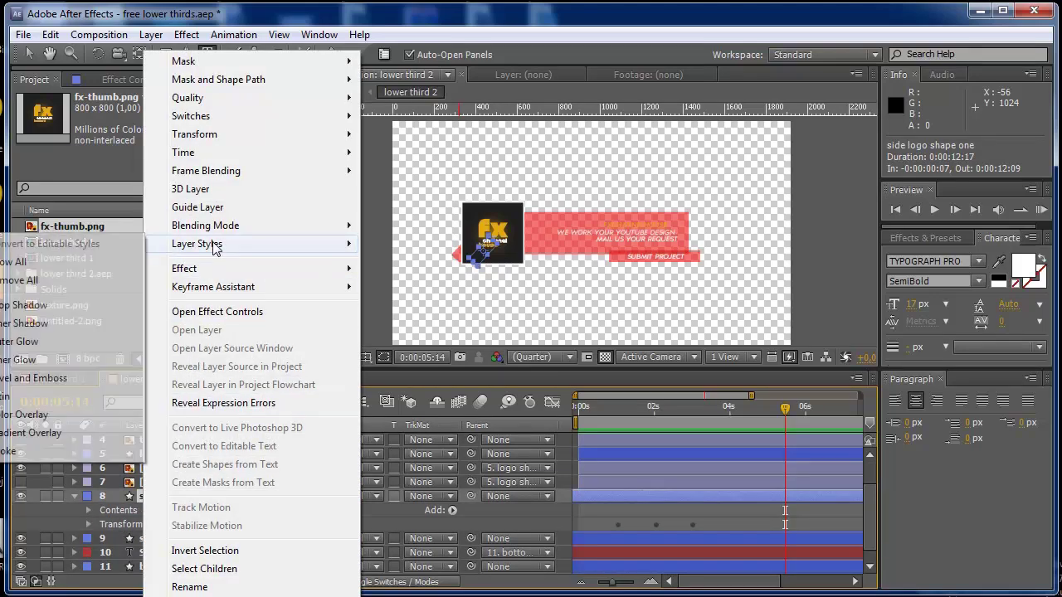
click(56, 415)
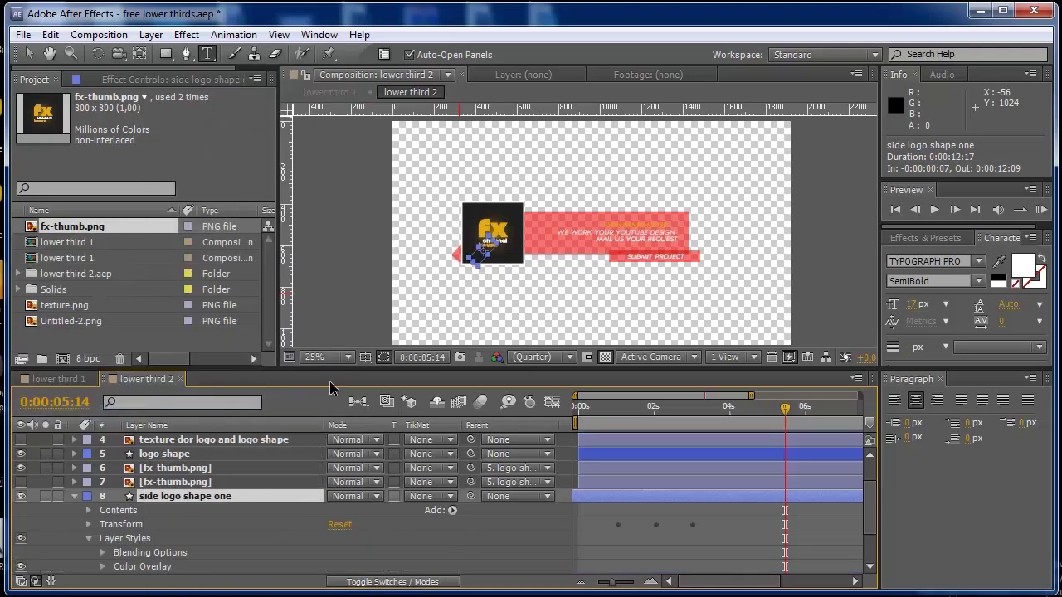
scroll(207, 535, down, 1)
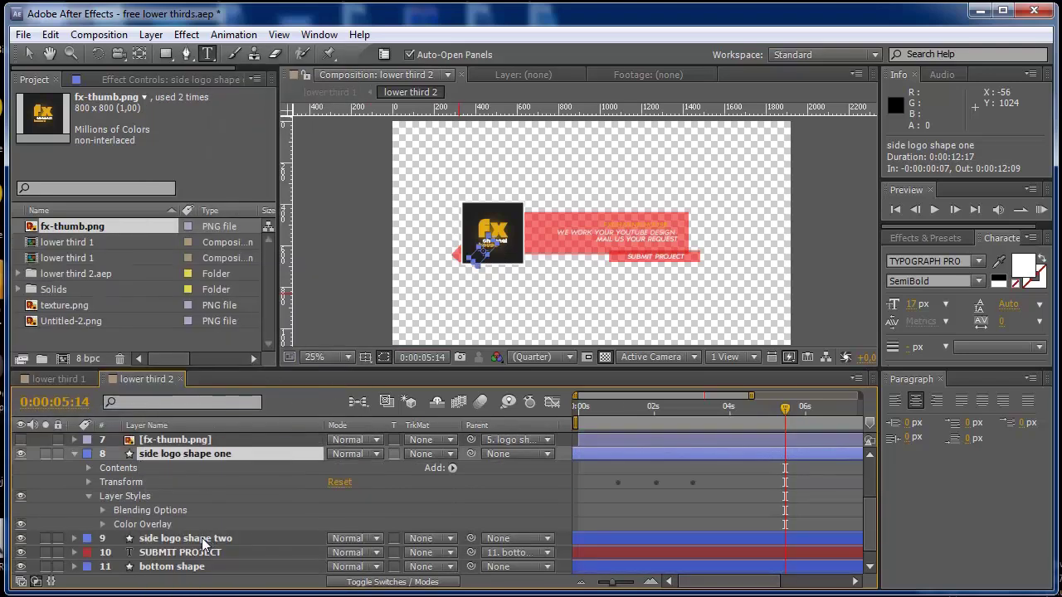
click(102, 524)
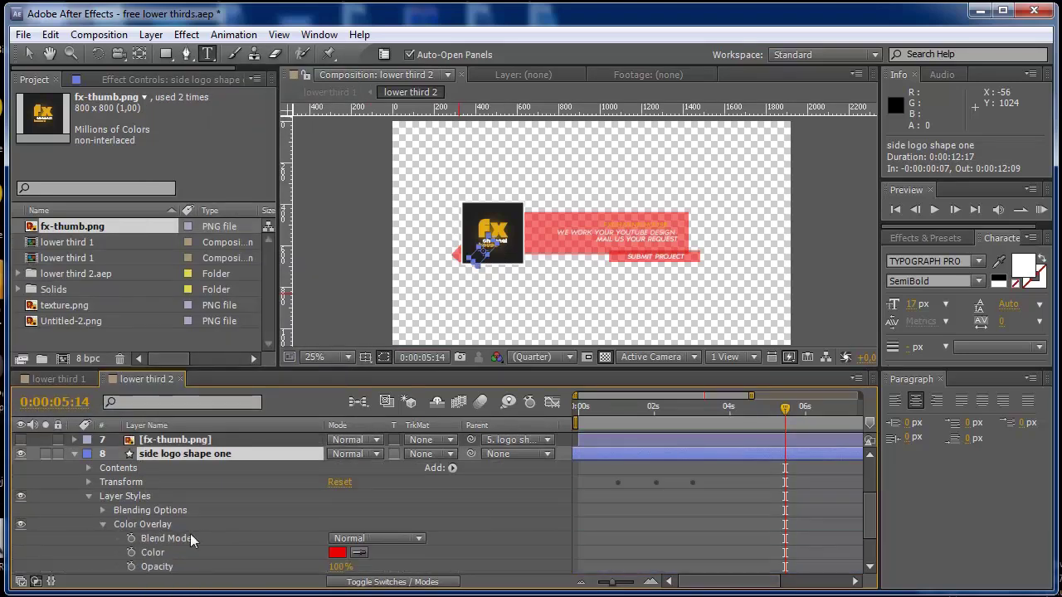
Try blue, then cyan, as the Color Overlay colour, then cancel the change.
click(337, 553)
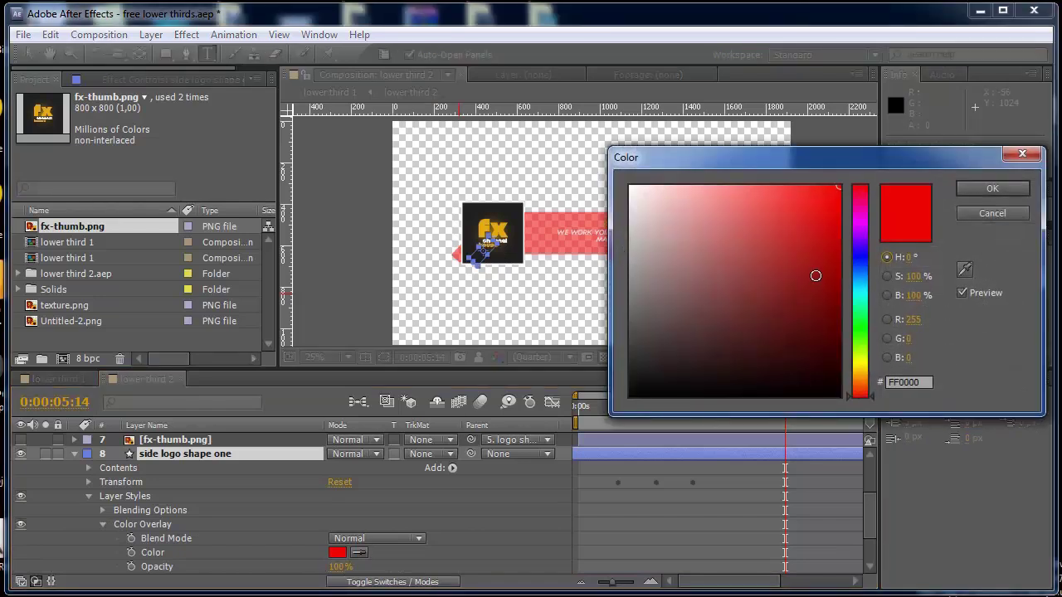
click(860, 267)
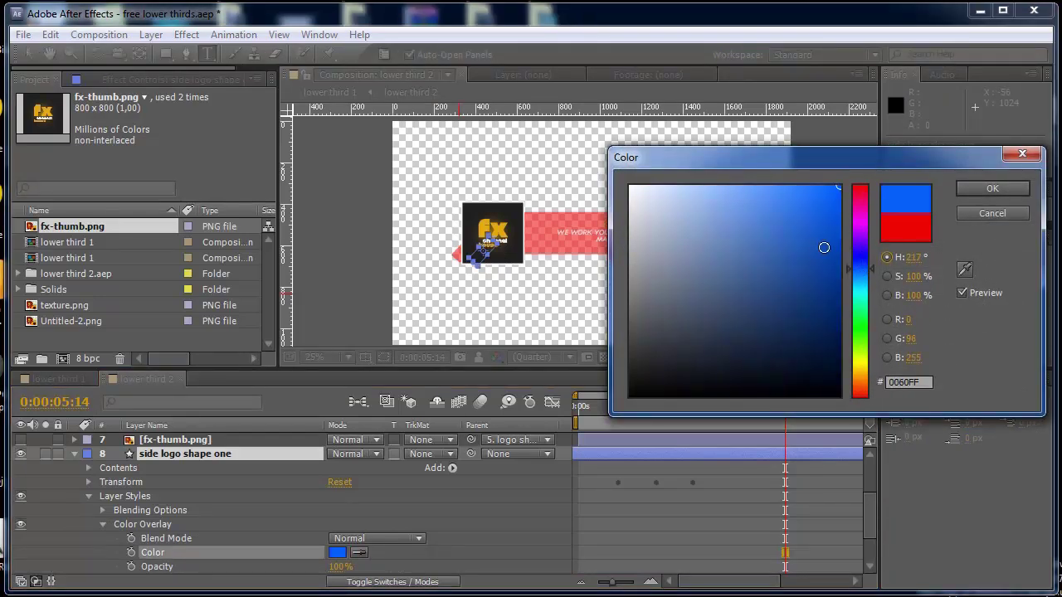
drag(847, 272, 856, 291)
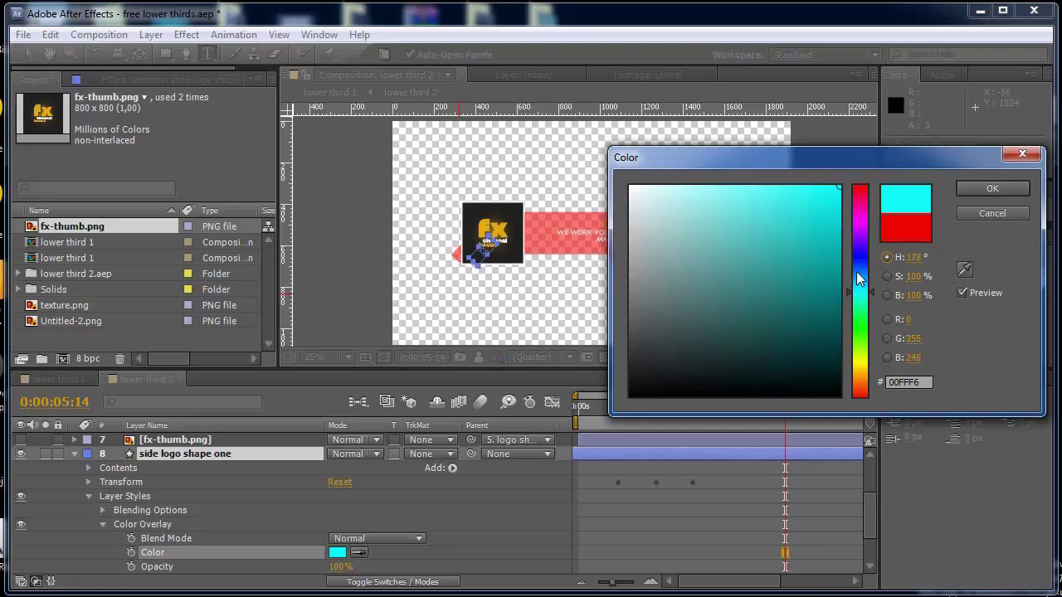
click(992, 213)
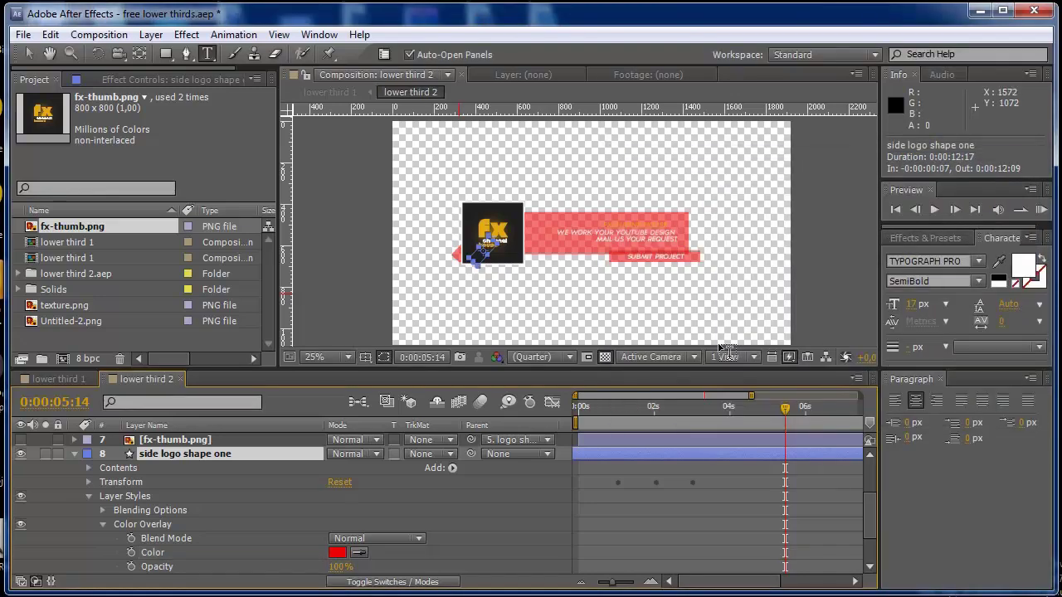
Switch to the lower third 1 composition and run a preview, then stop it.
click(78, 380)
click(1037, 213)
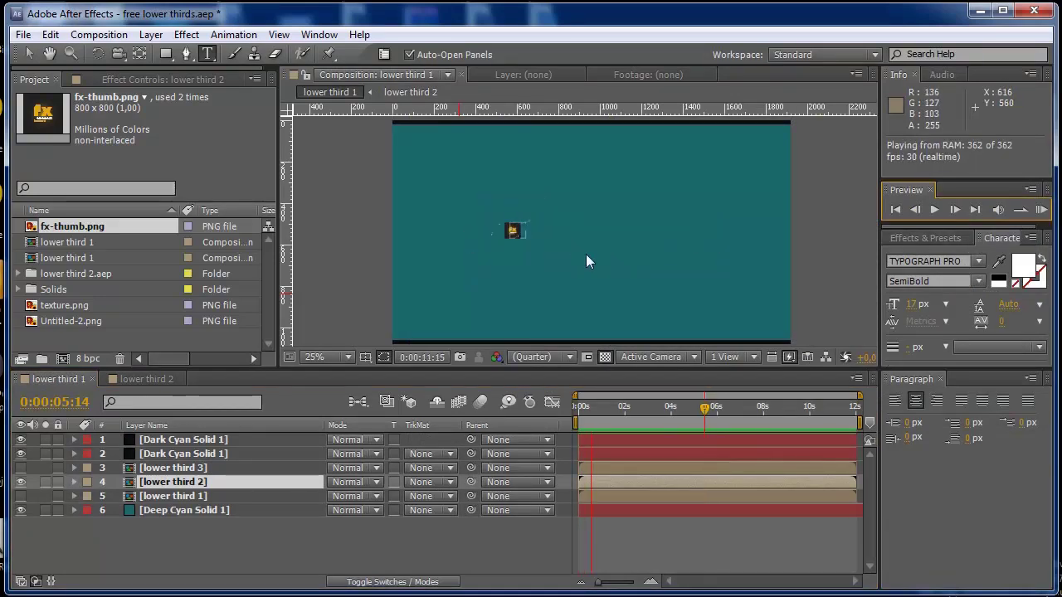
key(space)
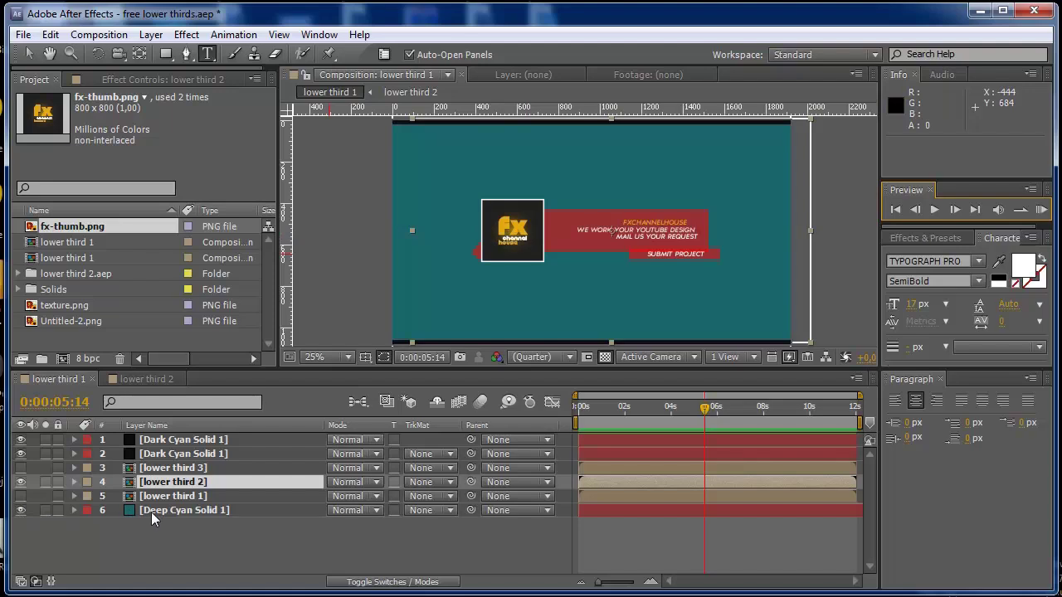
click(98, 34)
Add lower third 1 to the Render Queue with the output file named lower 3.avi.
click(63, 238)
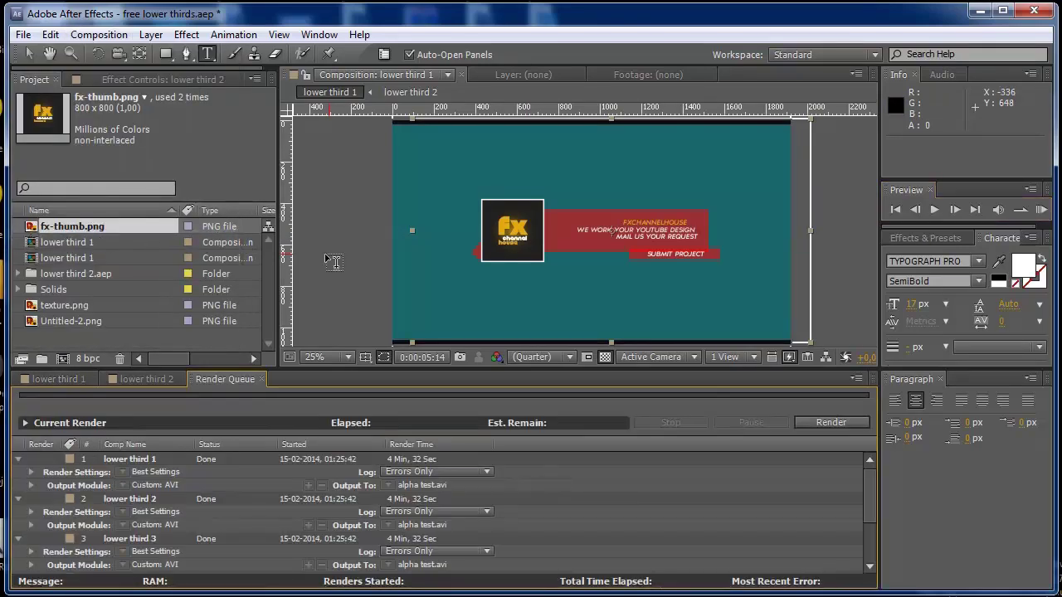
scroll(868, 499, down, 3)
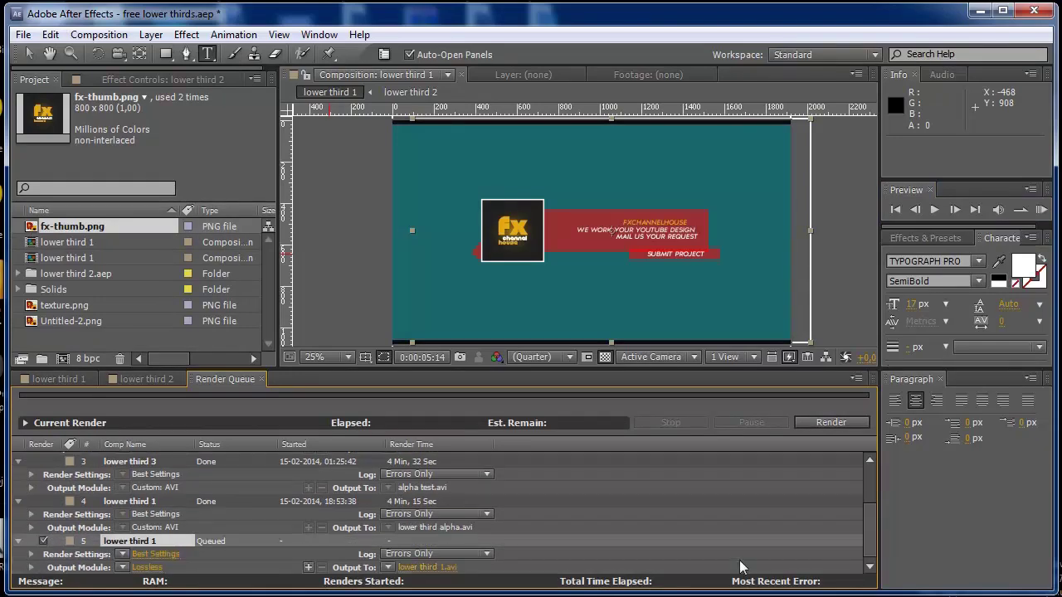
click(424, 567)
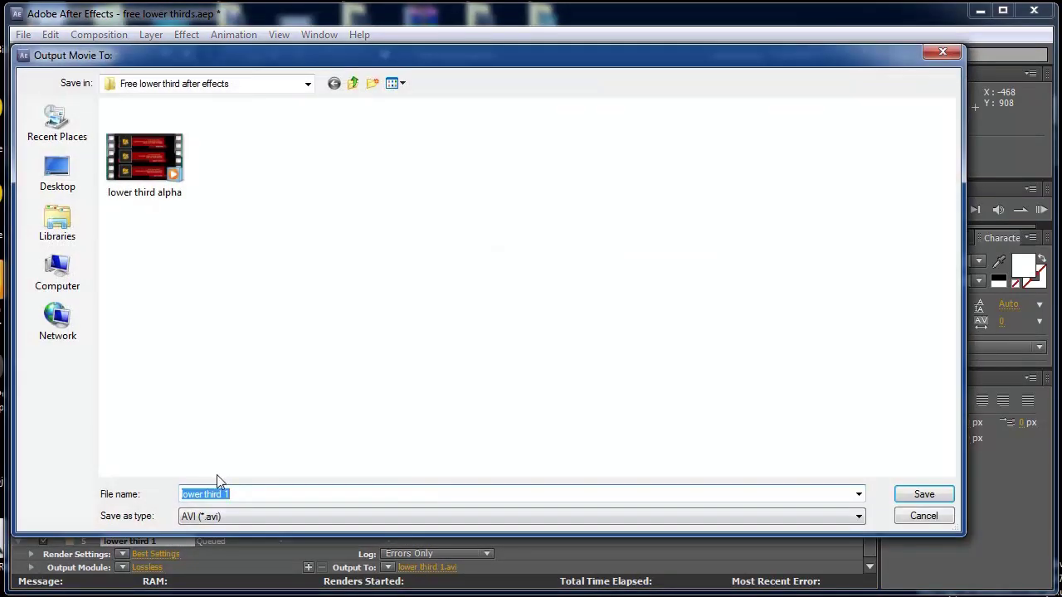
drag(243, 495, 120, 481)
text(l)
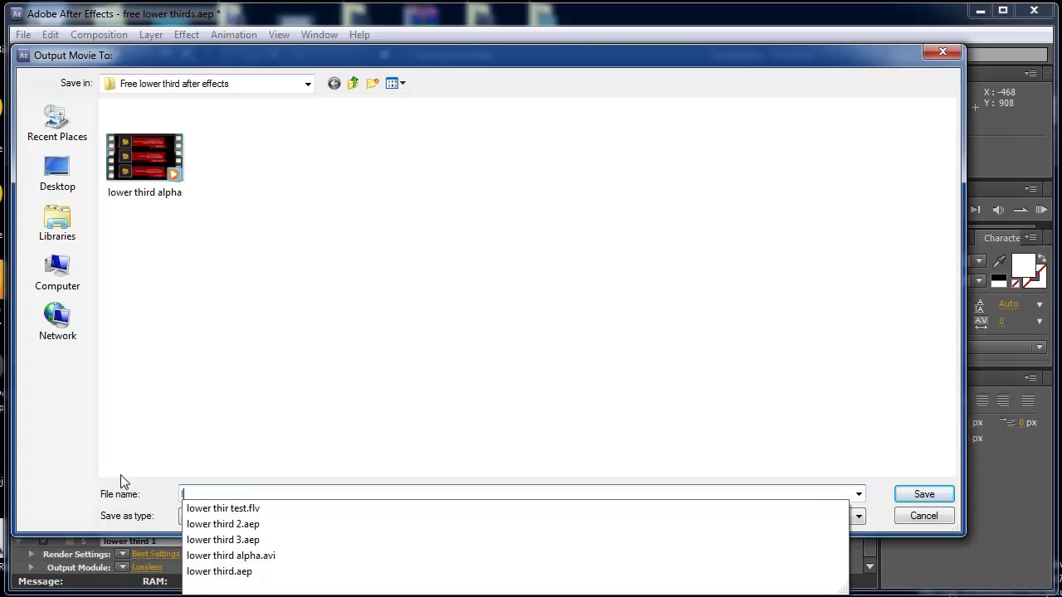
text(ower 3)
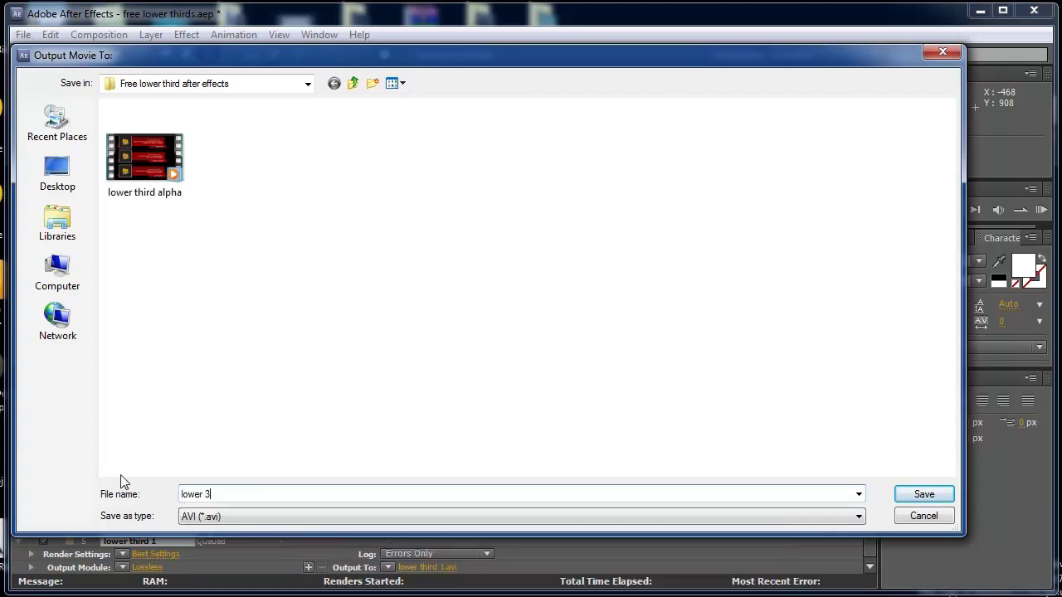
key(Return)
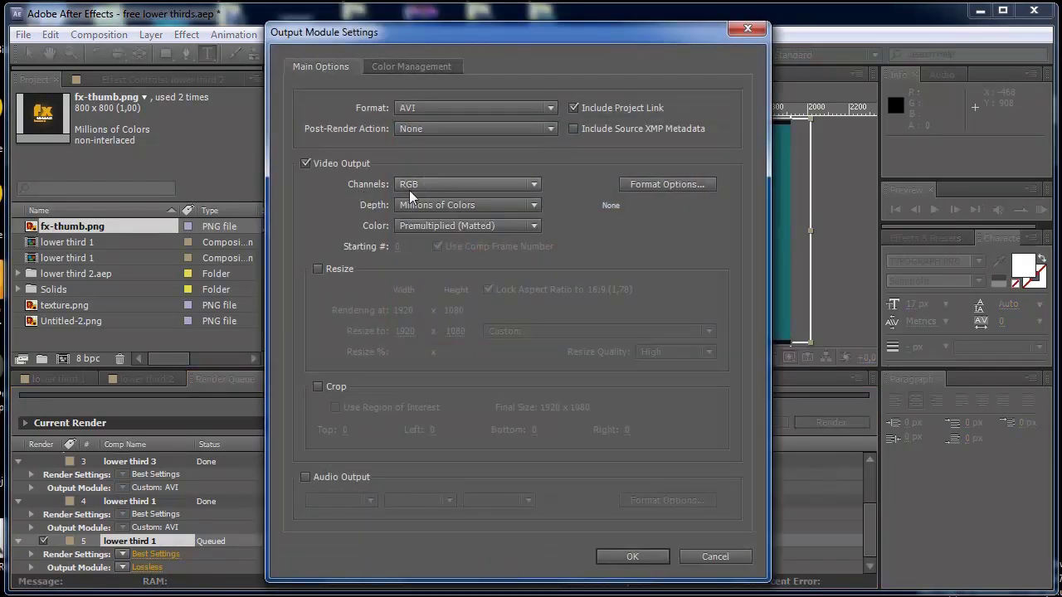
Set the Output Module channels to RGB + Alpha.
drag(651, 38, 554, 41)
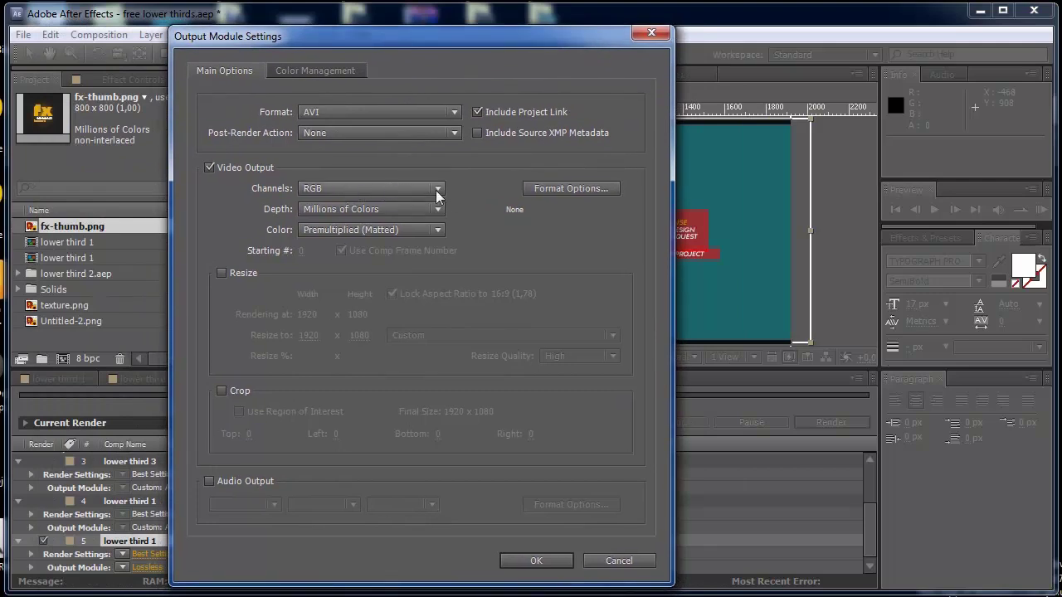
click(381, 188)
click(393, 245)
Confirm the output settings and render lower third 1 to lower 3.avi.
click(523, 558)
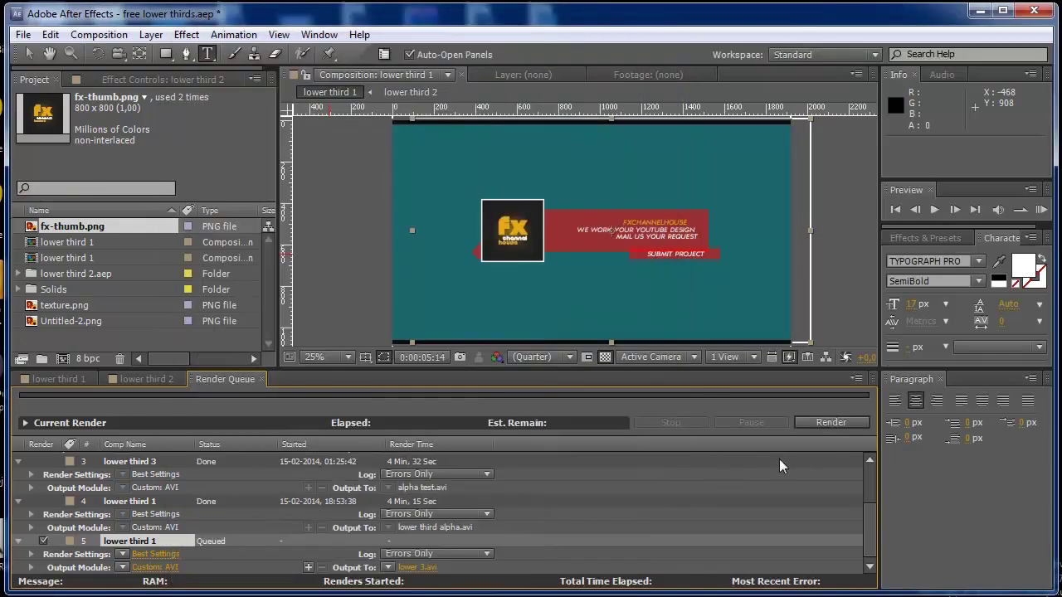
click(825, 422)
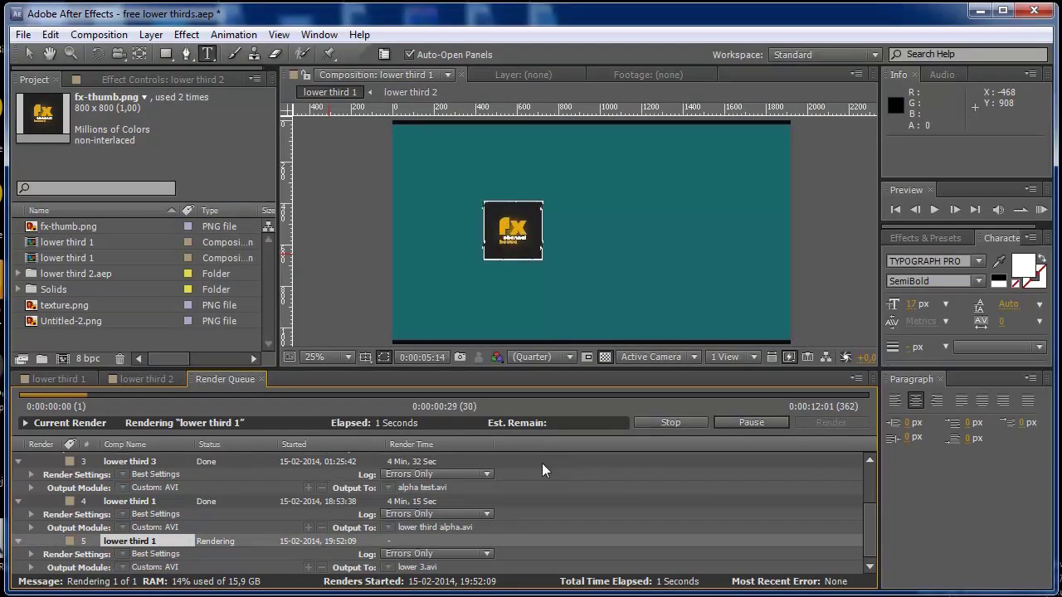